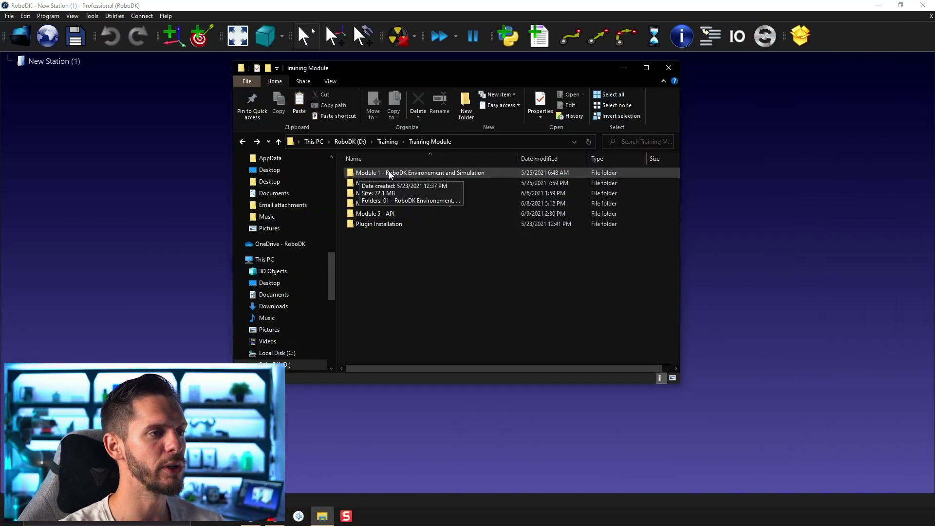
- Load 01A - Rectangle.rdk from Module 1 > 01 - RoboDK Environement into RoboDK
{"action": "double_click", "coordinate": [419, 172]}
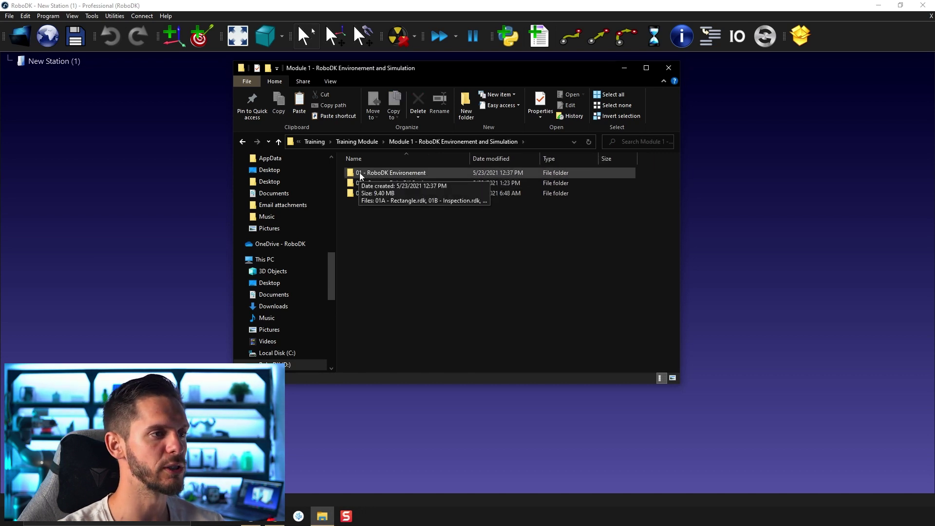
{"action": "left_click", "coordinate": [373, 171]}
{"action": "double_click", "coordinate": [373, 171]}
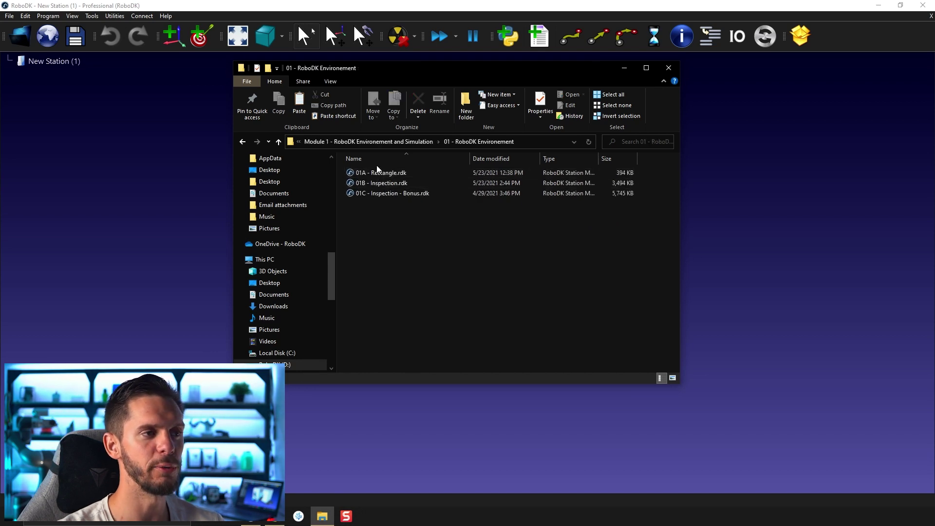
{"action": "left_click_drag", "start_coordinate": [373, 174], "coordinate": [138, 200]}
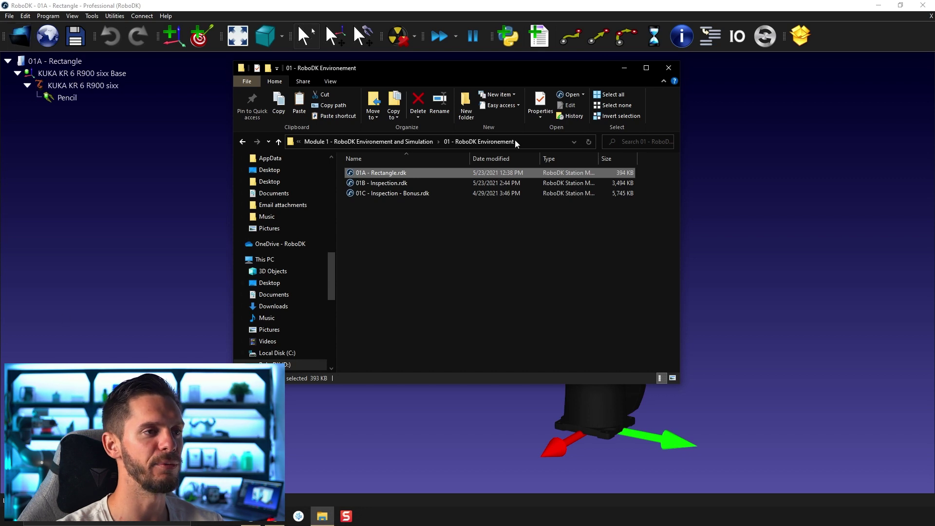
{"action": "left_click", "coordinate": [189, 263]}
- Orbit and pan the 3D view to inspect the KUKA KR 6 R900 sixx from several angles
{"action": "right_click_drag", "start_coordinate": [551, 224], "coordinate": [430, 205]}
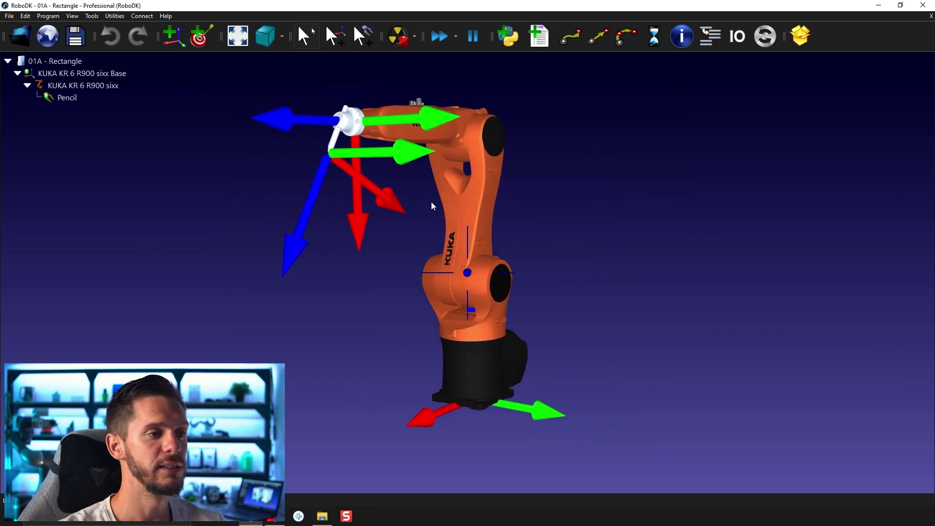
{"action": "left_click_drag", "start_coordinate": [431, 202], "coordinate": [442, 213]}
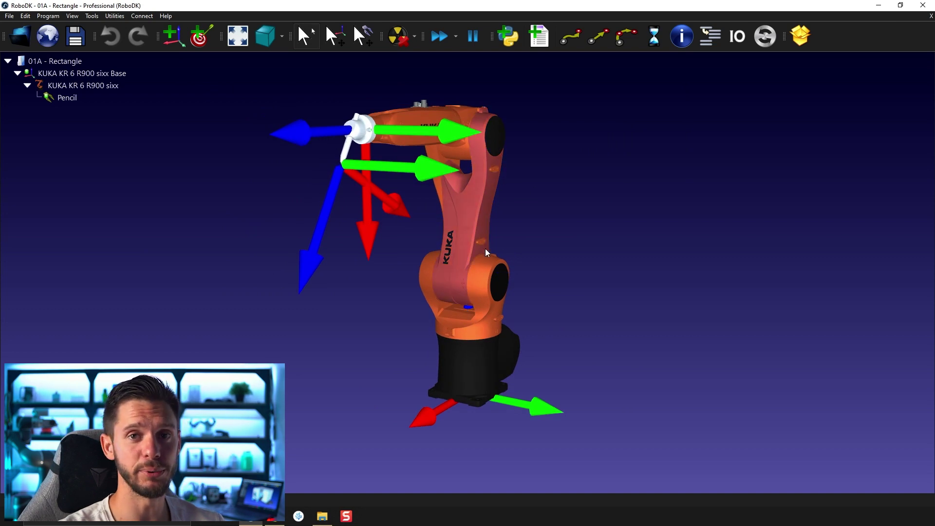
{"action": "left_click_drag", "start_coordinate": [316, 269], "coordinate": [335, 268]}
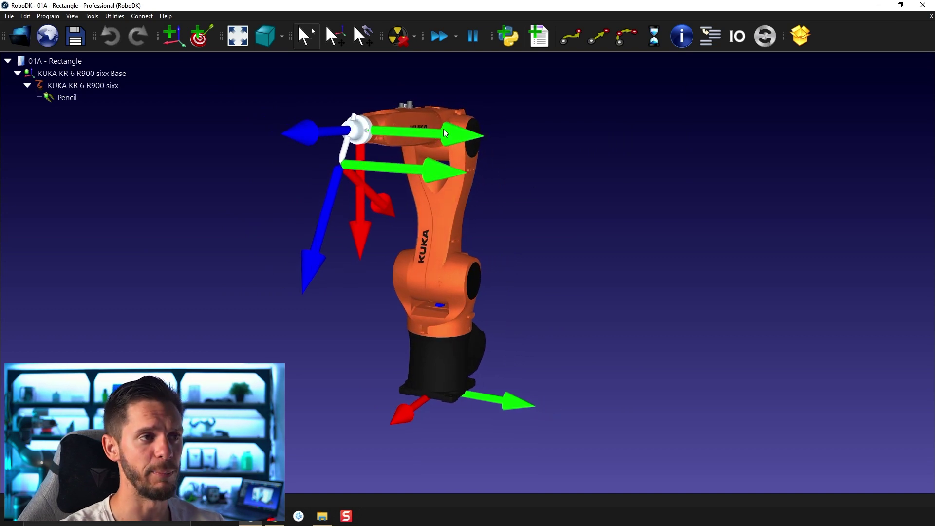
{"action": "left_click_drag", "start_coordinate": [424, 300], "coordinate": [439, 298]}
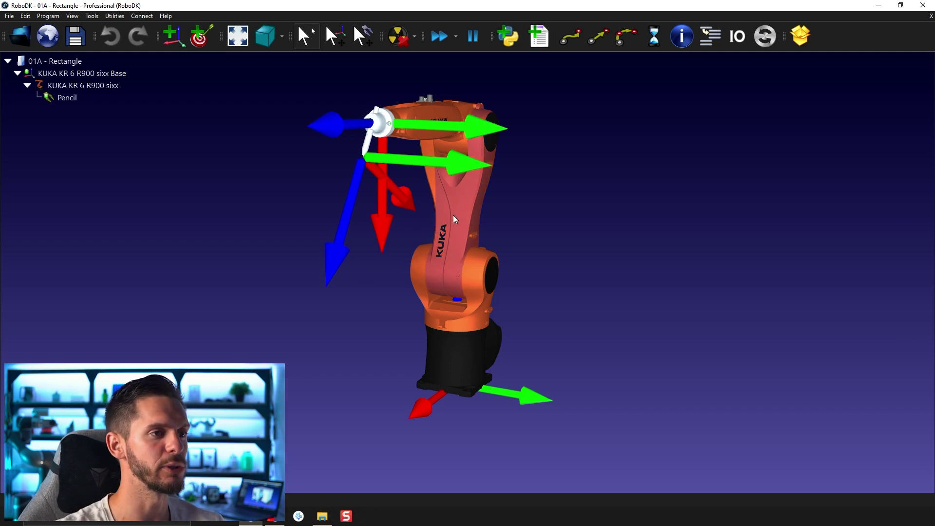
{"action": "middle_click_drag", "start_coordinate": [453, 215], "coordinate": [442, 237]}
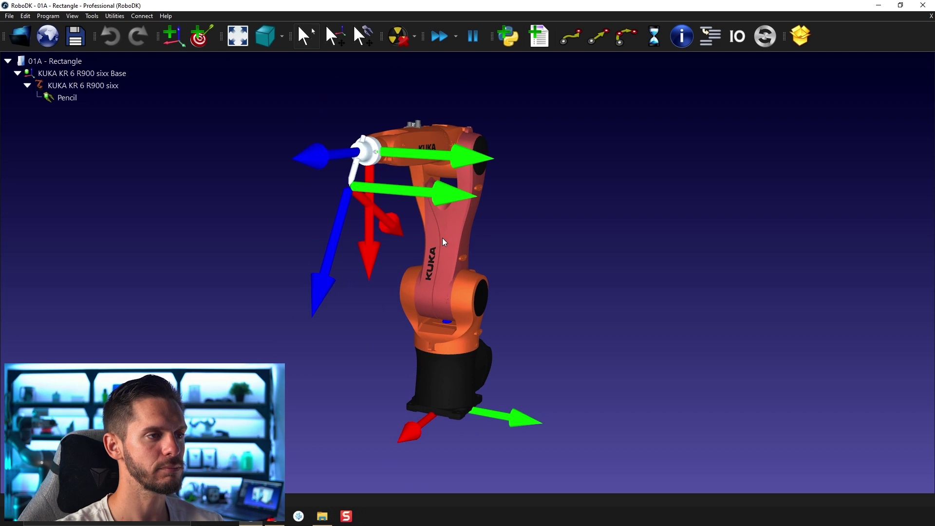
{"action": "scroll", "coordinate": [442, 240], "scroll_direction": "up", "scroll_amount": 4}
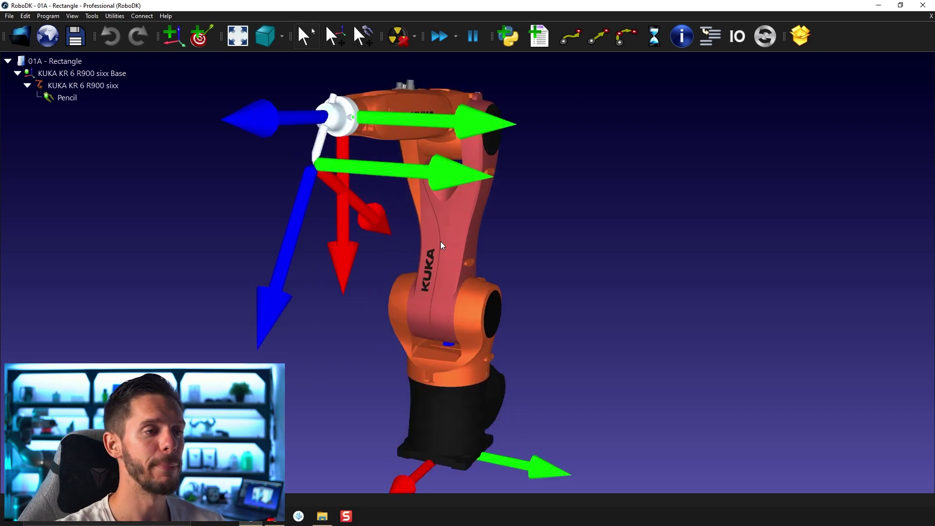
{"action": "scroll", "coordinate": [441, 242], "scroll_direction": "up", "scroll_amount": 3}
{"action": "scroll", "coordinate": [442, 242], "scroll_direction": "down", "scroll_amount": 6}
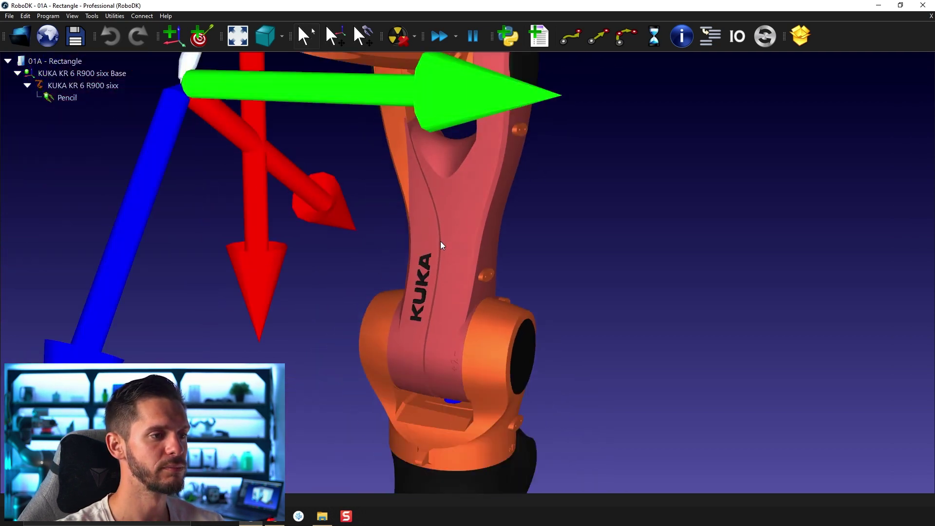
{"action": "scroll", "coordinate": [441, 242], "scroll_direction": "down", "scroll_amount": 5}
{"action": "scroll", "coordinate": [441, 242], "scroll_direction": "up", "scroll_amount": 4}
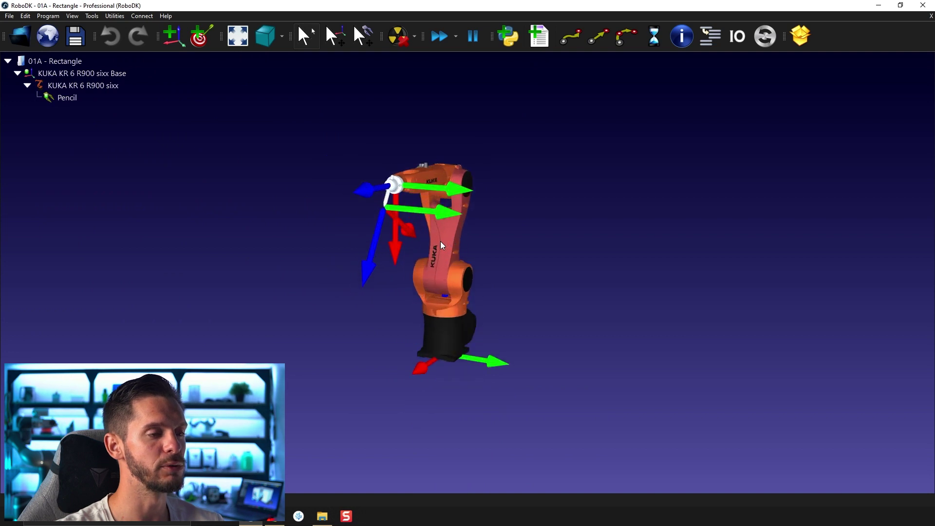
{"action": "scroll", "coordinate": [441, 244], "scroll_direction": "up", "scroll_amount": 2}
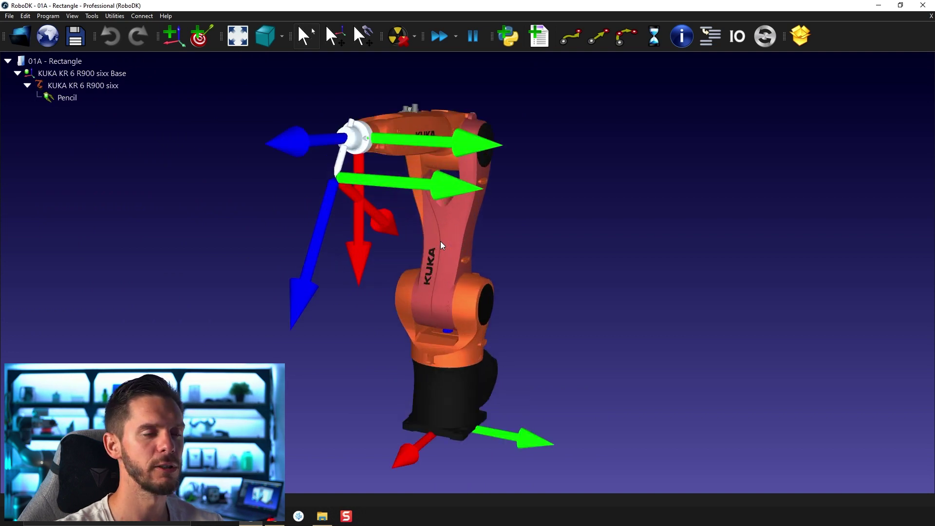
{"action": "scroll", "coordinate": [442, 245], "scroll_direction": "down", "scroll_amount": 4}
{"action": "scroll", "coordinate": [441, 245], "scroll_direction": "up", "scroll_amount": 3}
{"action": "scroll", "coordinate": [441, 245], "scroll_direction": "up", "scroll_amount": 3}
{"action": "scroll", "coordinate": [441, 244], "scroll_direction": "down", "scroll_amount": 5}
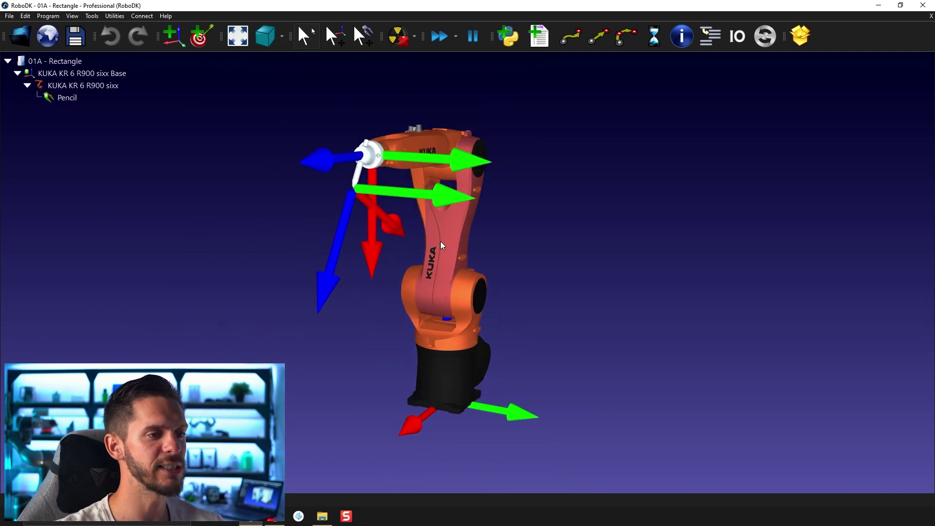
{"action": "scroll", "coordinate": [441, 245], "scroll_direction": "up", "scroll_amount": 3}
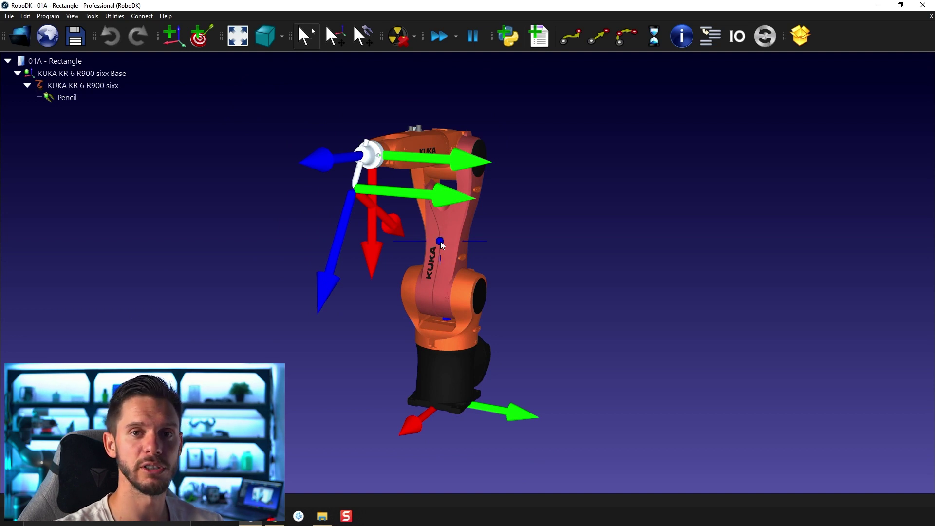
{"action": "left_click", "coordinate": [440, 241]}
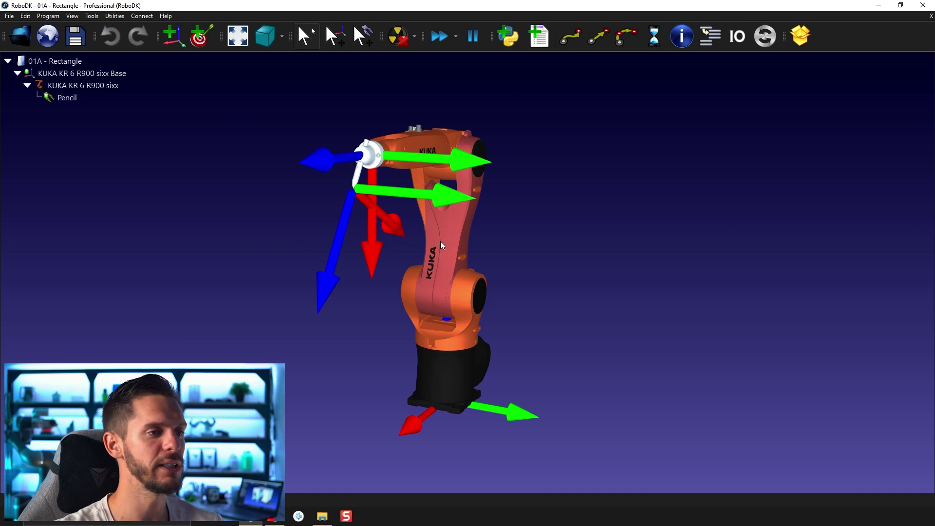
{"action": "scroll", "coordinate": [440, 241], "scroll_direction": "down", "scroll_amount": 5}
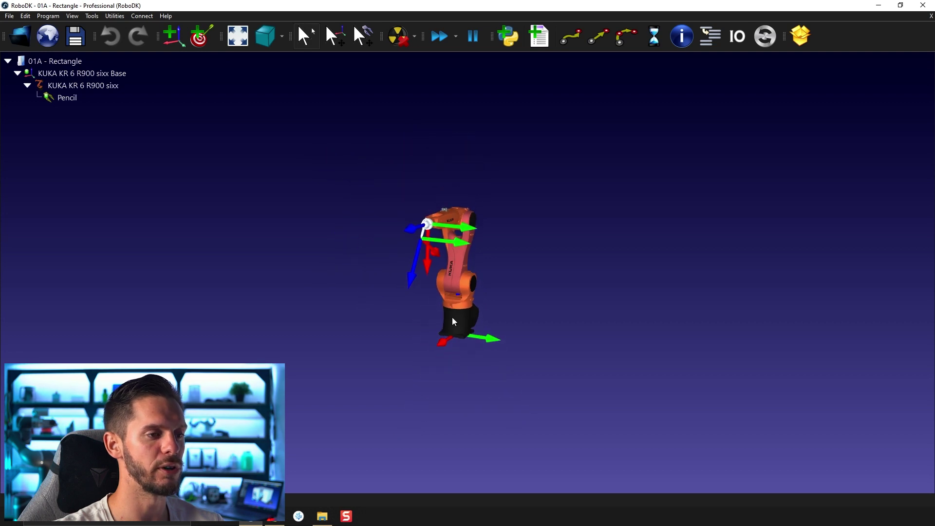
{"action": "scroll", "coordinate": [440, 241], "scroll_direction": "up", "scroll_amount": 8}
{"action": "scroll", "coordinate": [421, 157], "scroll_direction": "down", "scroll_amount": 5}
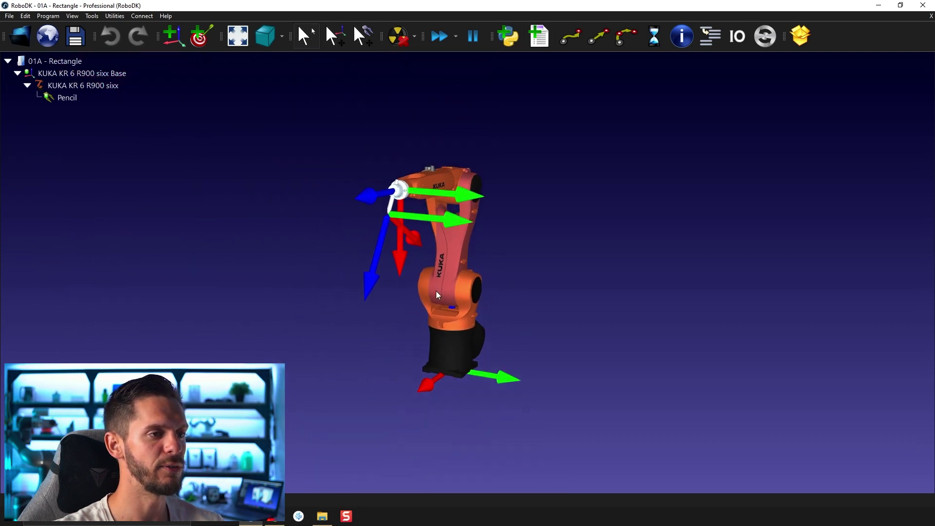
{"action": "scroll", "coordinate": [438, 302], "scroll_direction": "down", "scroll_amount": 1}
{"action": "scroll", "coordinate": [431, 253], "scroll_direction": "up", "scroll_amount": 7}
{"action": "scroll", "coordinate": [414, 185], "scroll_direction": "down", "scroll_amount": 5}
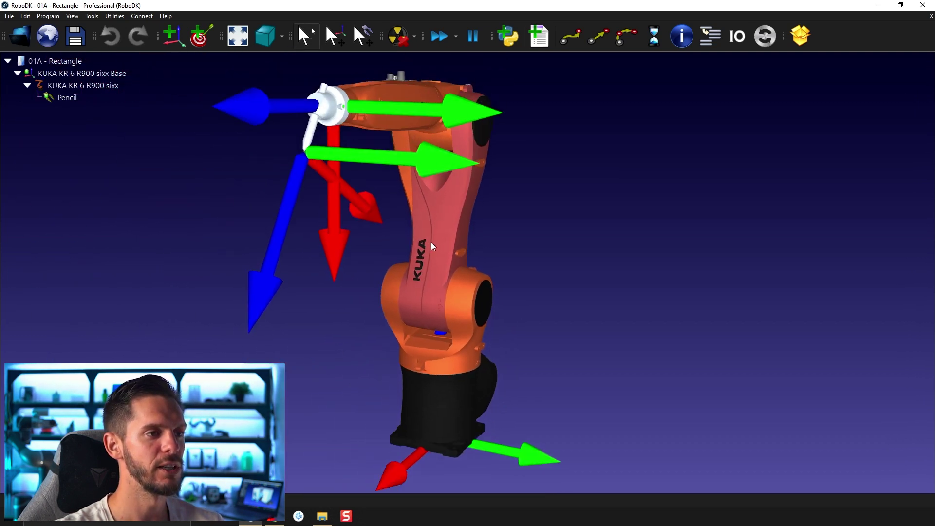
{"action": "scroll", "coordinate": [431, 242], "scroll_direction": "down", "scroll_amount": 5}
{"action": "scroll", "coordinate": [448, 302], "scroll_direction": "up", "scroll_amount": 6}
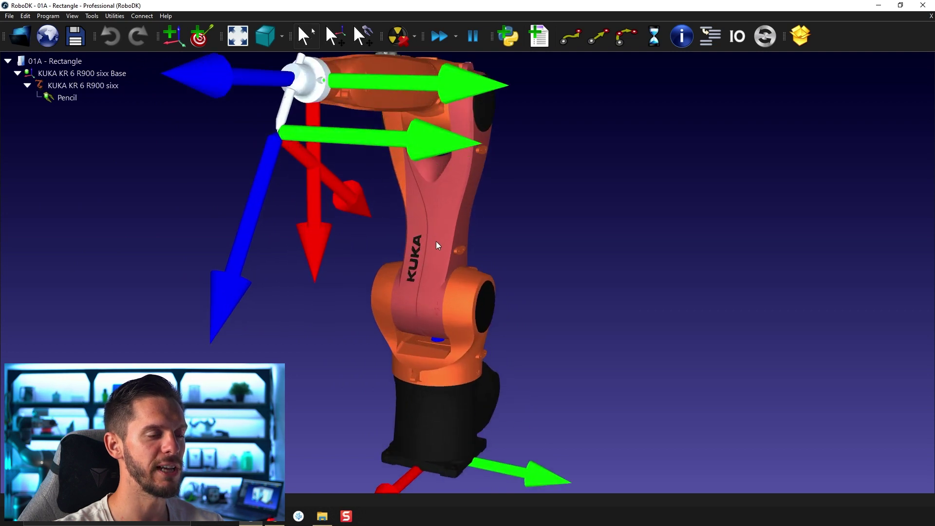
{"action": "left_click", "coordinate": [436, 241]}
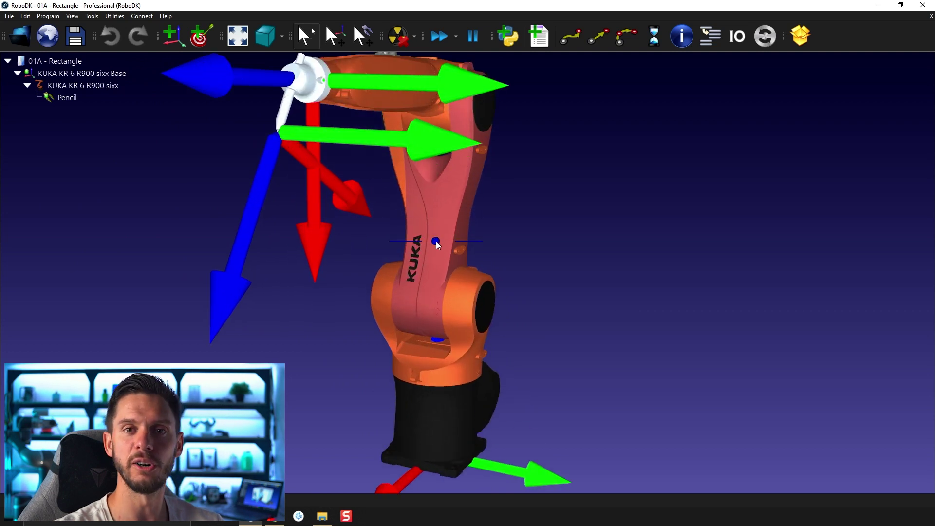
{"action": "scroll", "coordinate": [436, 241], "scroll_direction": "down", "scroll_amount": 5}
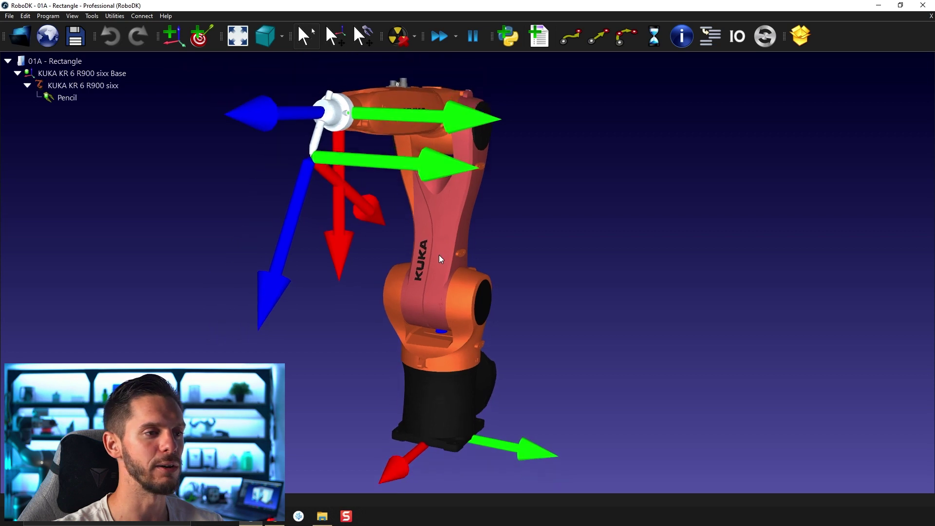
{"action": "scroll", "coordinate": [455, 332], "scroll_direction": "up", "scroll_amount": 10}
{"action": "scroll", "coordinate": [421, 156], "scroll_direction": "down", "scroll_amount": 5}
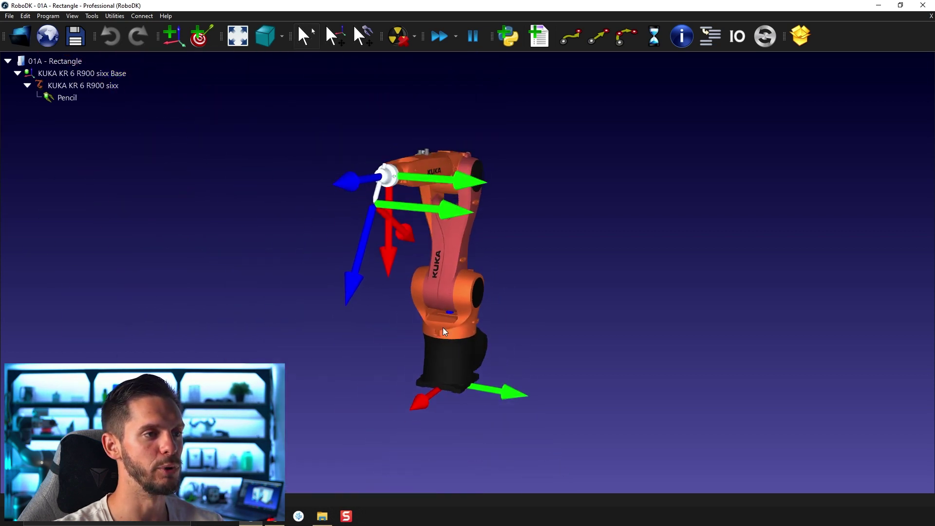
{"action": "scroll", "coordinate": [442, 328], "scroll_direction": "up", "scroll_amount": 2}
{"action": "scroll", "coordinate": [431, 279], "scroll_direction": "up", "scroll_amount": 5}
{"action": "scroll", "coordinate": [443, 87], "scroll_direction": "up", "scroll_amount": 5}
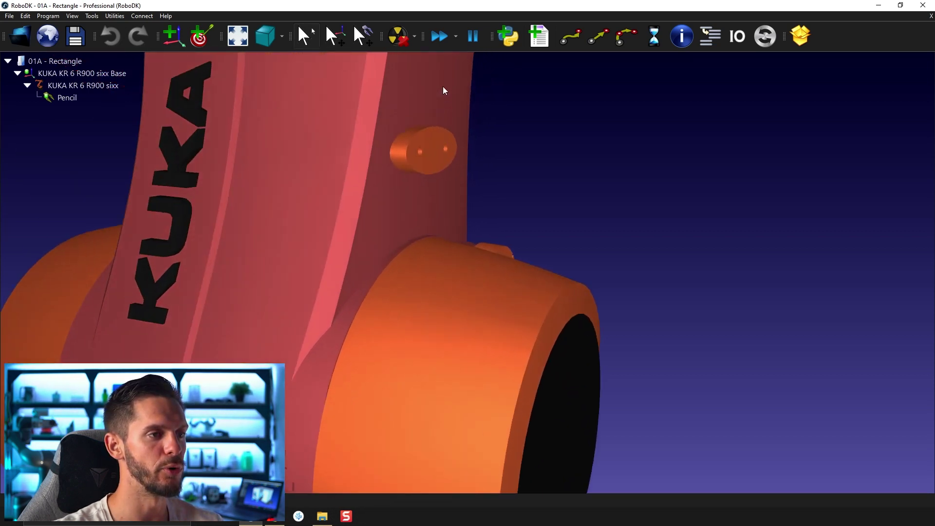
{"action": "scroll", "coordinate": [464, 277], "scroll_direction": "down", "scroll_amount": 8}
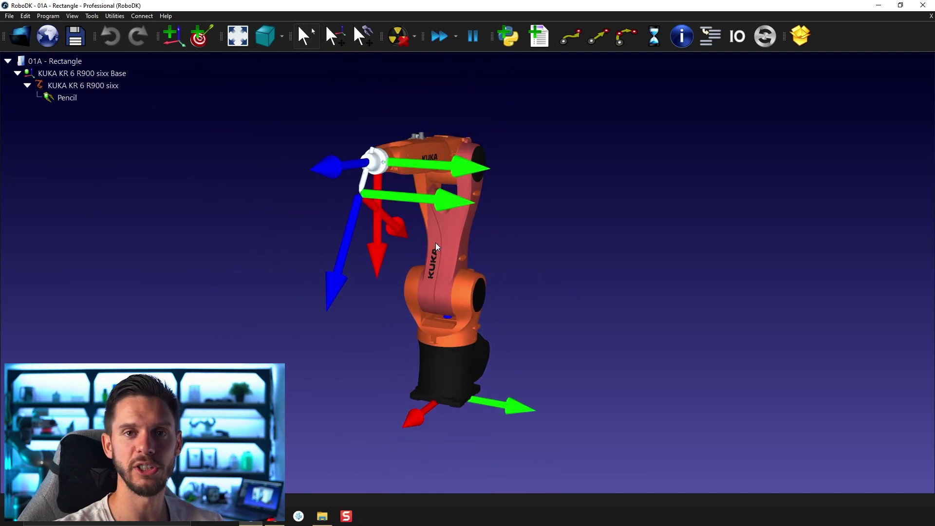
{"action": "right_click_drag", "start_coordinate": [448, 246], "coordinate": [284, 170]}
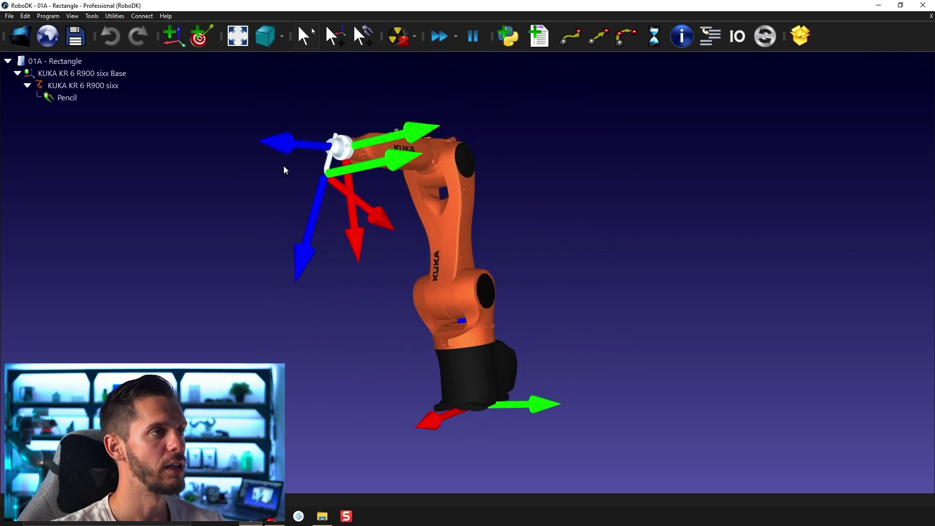
{"action": "left_click", "coordinate": [266, 38]}
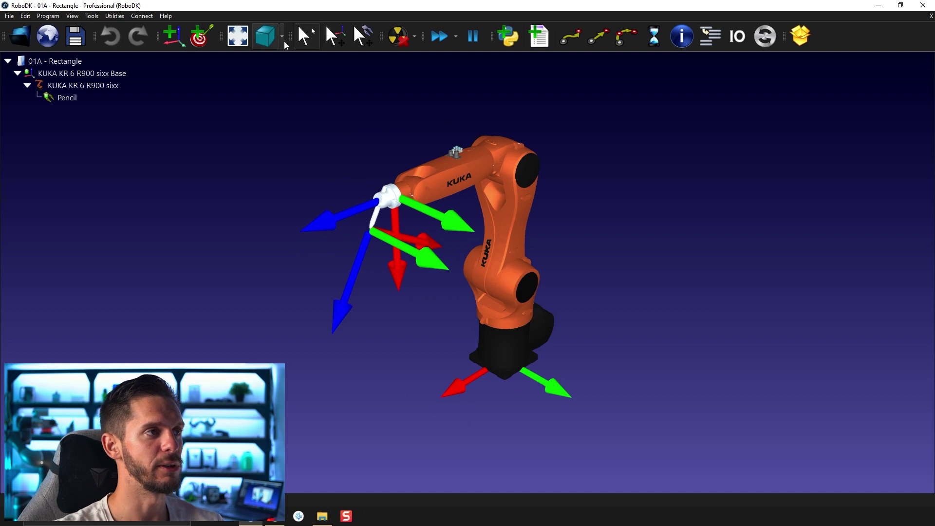
{"action": "left_click", "coordinate": [282, 37]}
{"action": "left_click", "coordinate": [276, 63]}
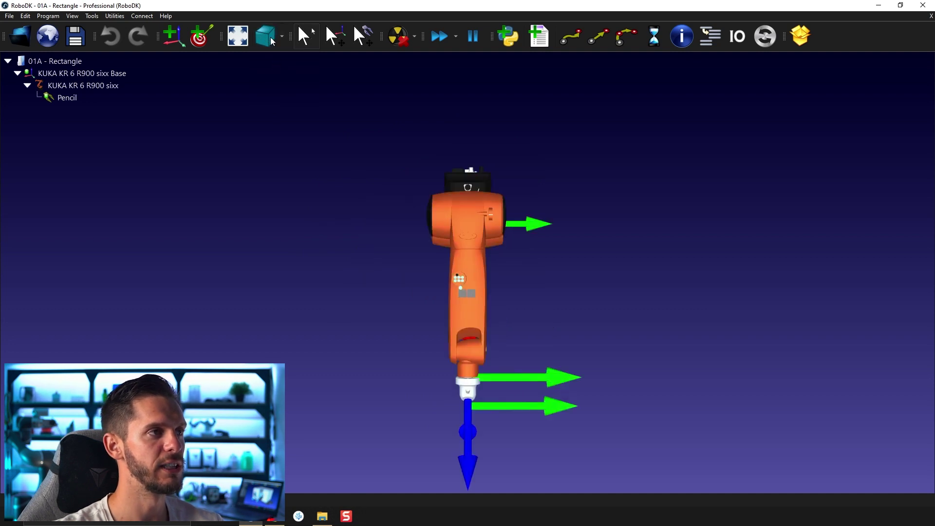
{"action": "left_click", "coordinate": [282, 37]}
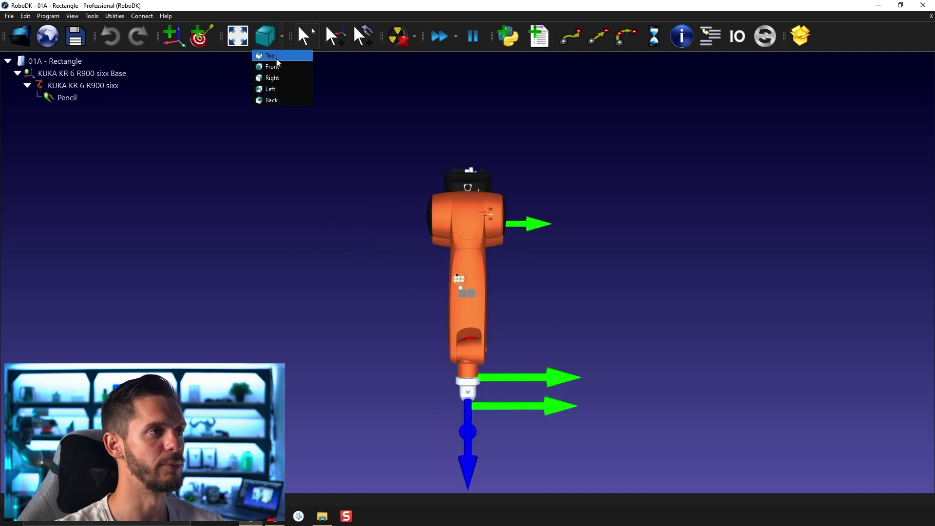
{"action": "left_click", "coordinate": [278, 65]}
{"action": "left_click", "coordinate": [281, 44]}
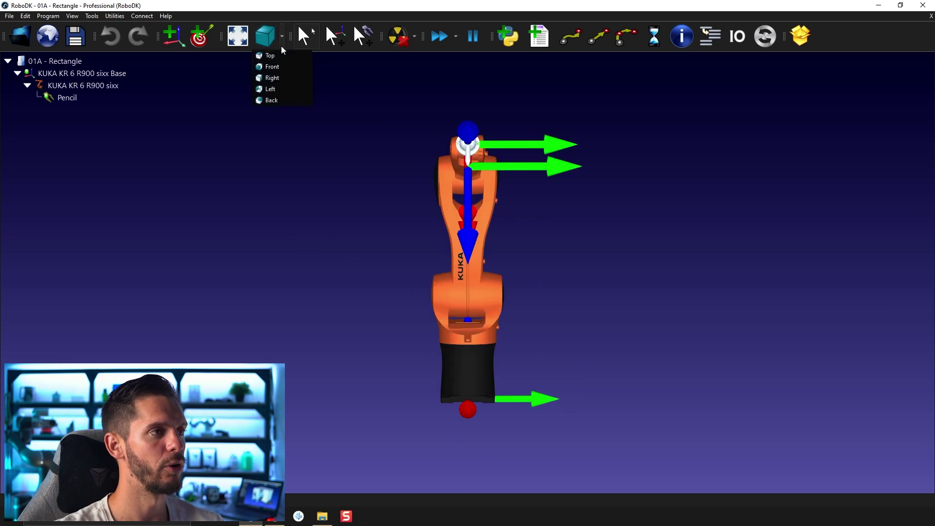
{"action": "left_click", "coordinate": [291, 85]}
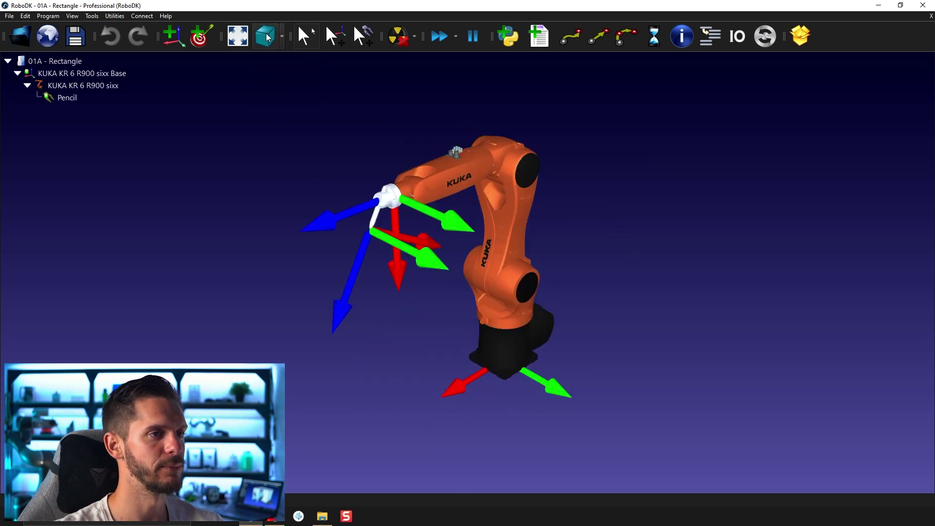
{"action": "mouse_move", "coordinate": [416, 264]}
{"action": "left_mouse_down"}
{"action": "mouse_move", "coordinate": [451, 220]}
{"action": "mouse_move", "coordinate": [469, 311]}
{"action": "mouse_move", "coordinate": [481, 269]}
{"action": "left_mouse_up"}
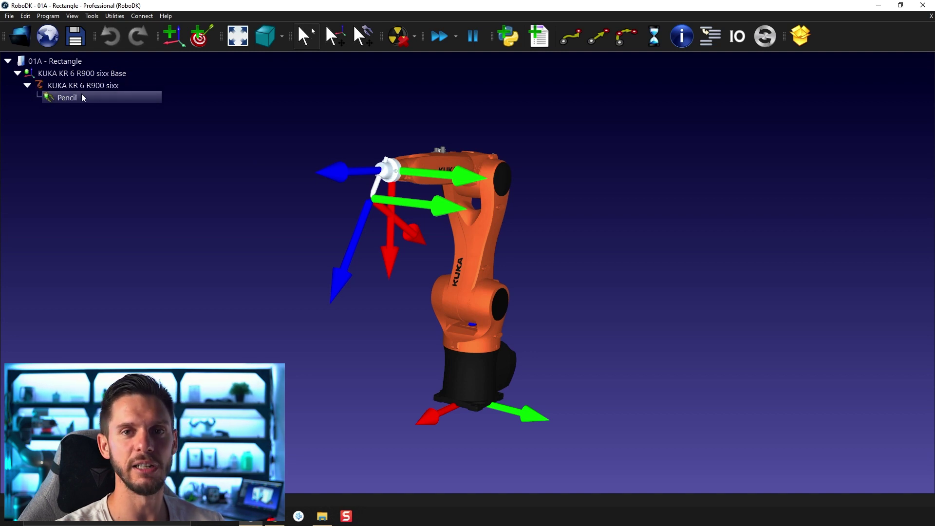
- Expand and collapse the robot's tree branch to reveal its Pencil tool
{"action": "left_click", "coordinate": [27, 87]}
{"action": "left_click", "coordinate": [27, 87]}
{"action": "left_click", "coordinate": [26, 87]}
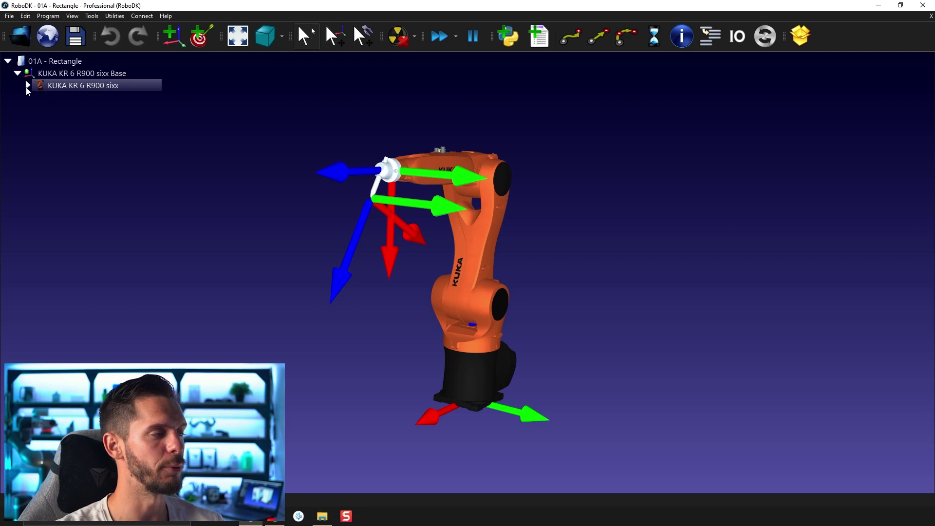
{"action": "left_click", "coordinate": [27, 86]}
{"action": "left_click", "coordinate": [28, 87]}
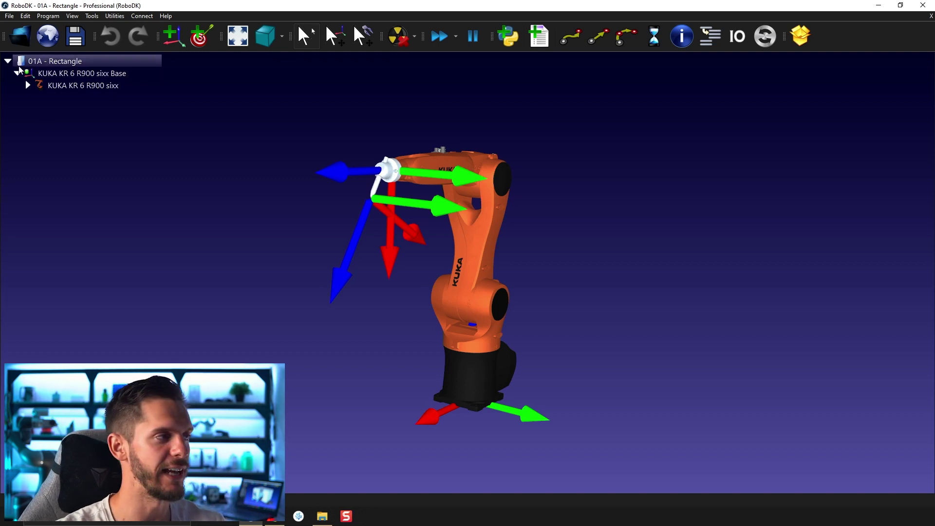
{"action": "left_click", "coordinate": [27, 86]}
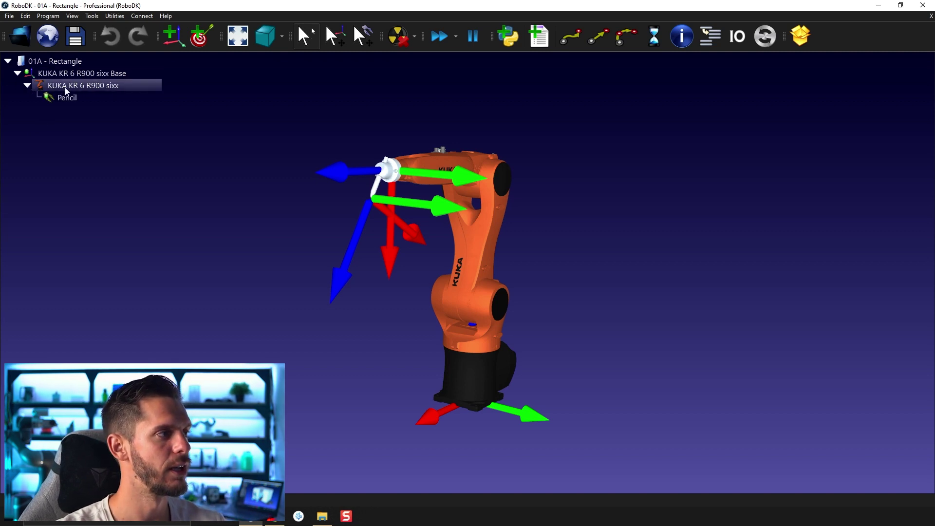
{"action": "left_click", "coordinate": [28, 86]}
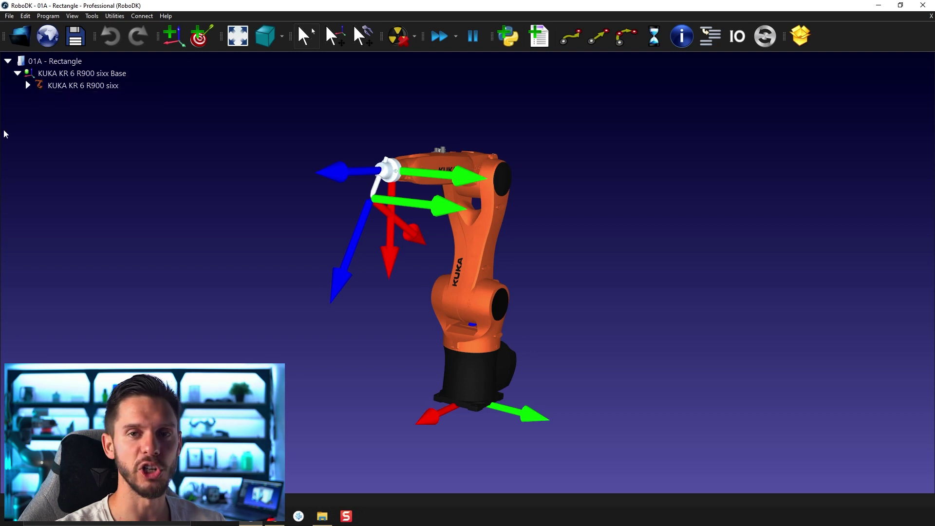
{"action": "left_click", "coordinate": [27, 86]}
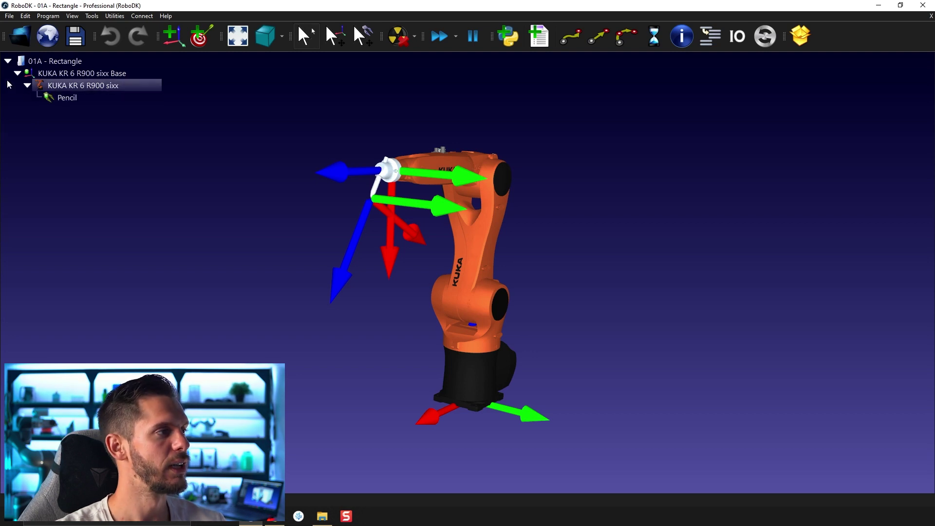
- Select the KUKA KR 6 R900 sixx Base and delete it with its robot and Pencil
{"action": "left_click", "coordinate": [13, 78]}
{"action": "left_click", "coordinate": [17, 75]}
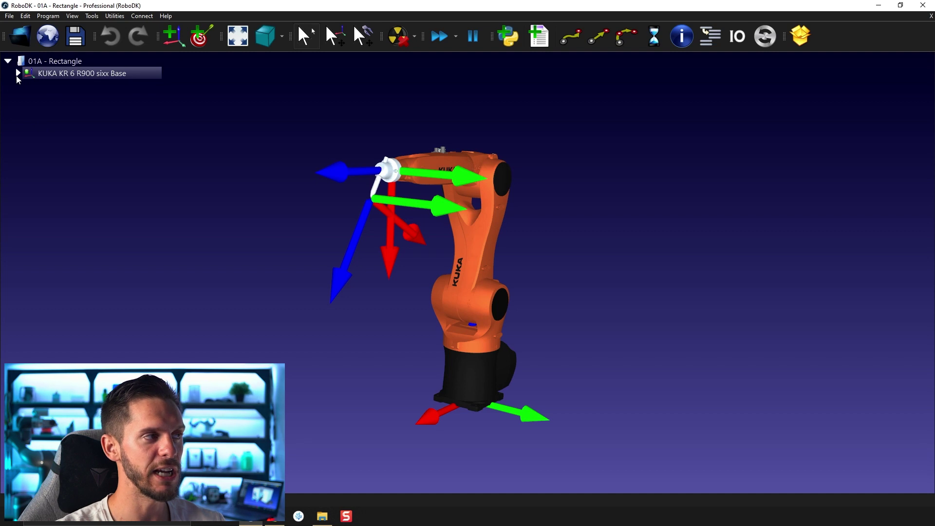
{"action": "left_click", "coordinate": [18, 74]}
{"action": "left_click", "coordinate": [96, 97]}
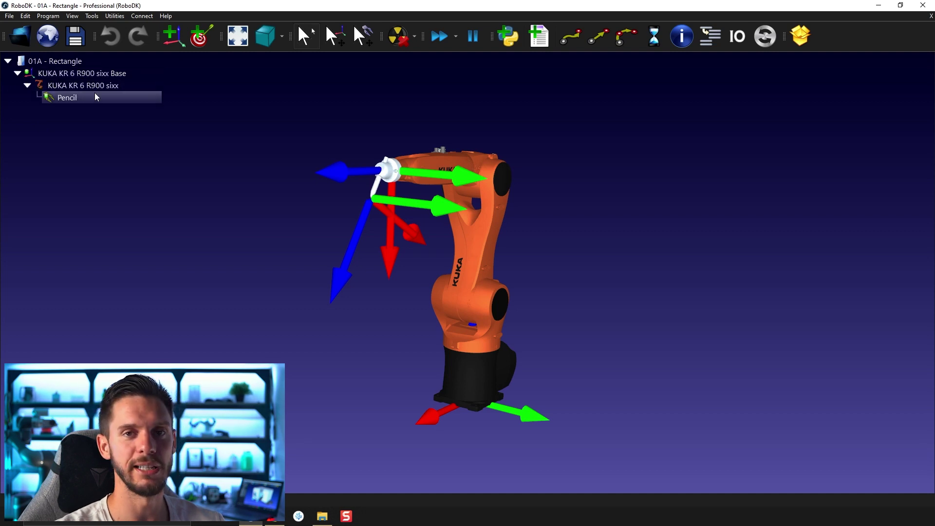
{"action": "left_click", "coordinate": [96, 87]}
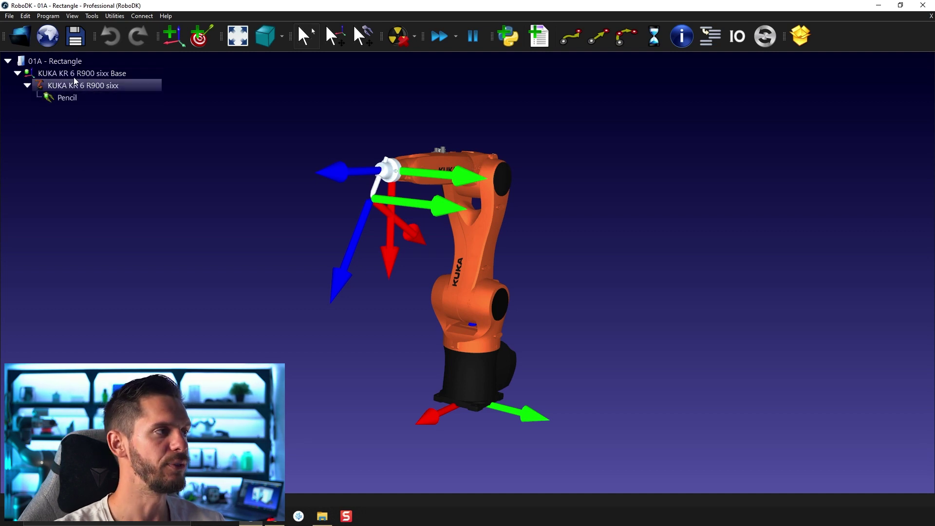
{"action": "key", "text": "Up"}
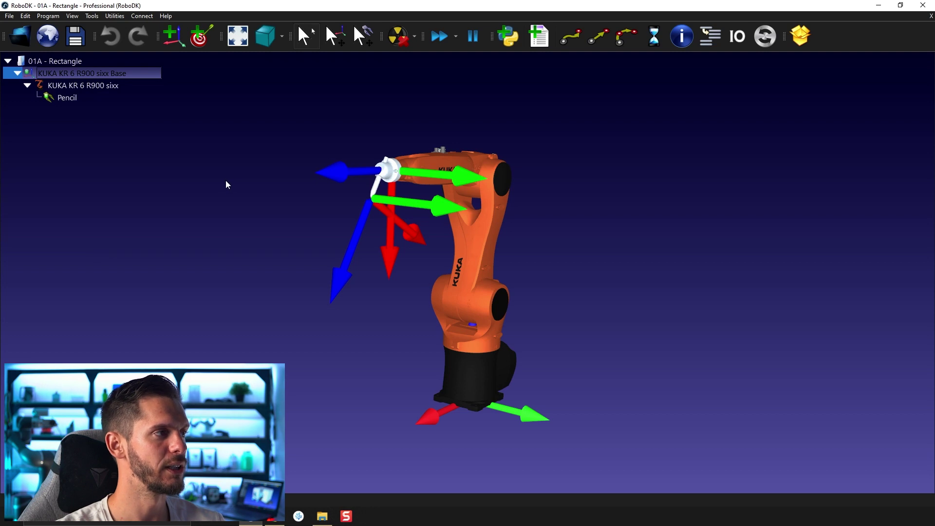
{"action": "key", "text": "Delete"}
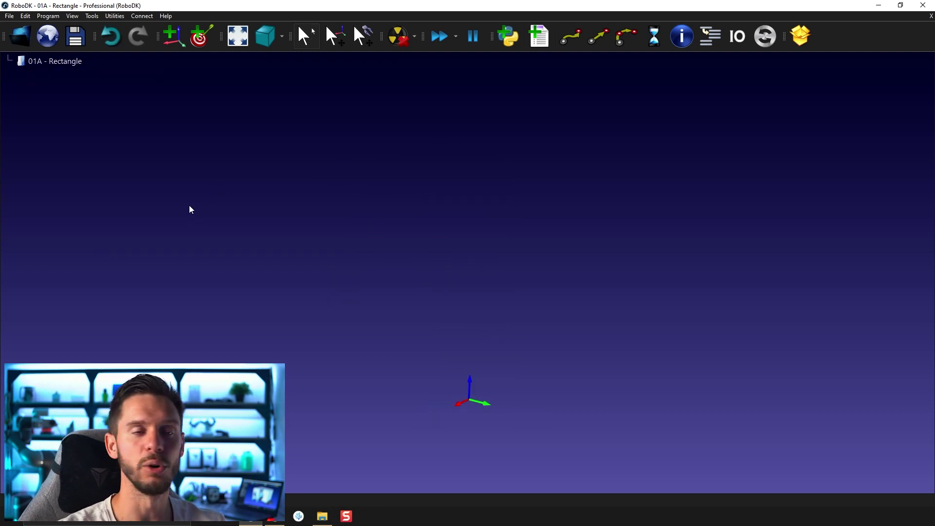
- Close the emptied 01A - Rectangle station from its tree context menu
{"action": "left_click", "coordinate": [57, 65]}
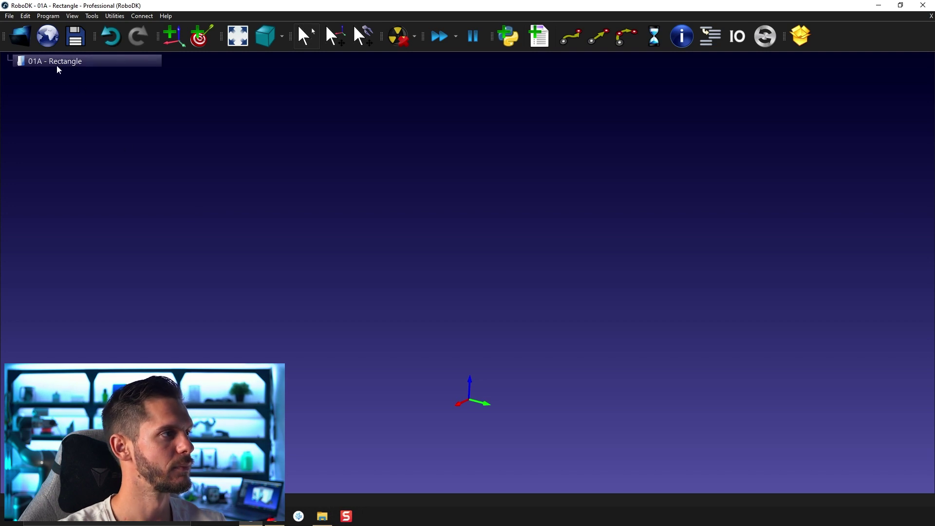
{"action": "right_click", "coordinate": [56, 65]}
{"action": "left_click", "coordinate": [101, 195]}
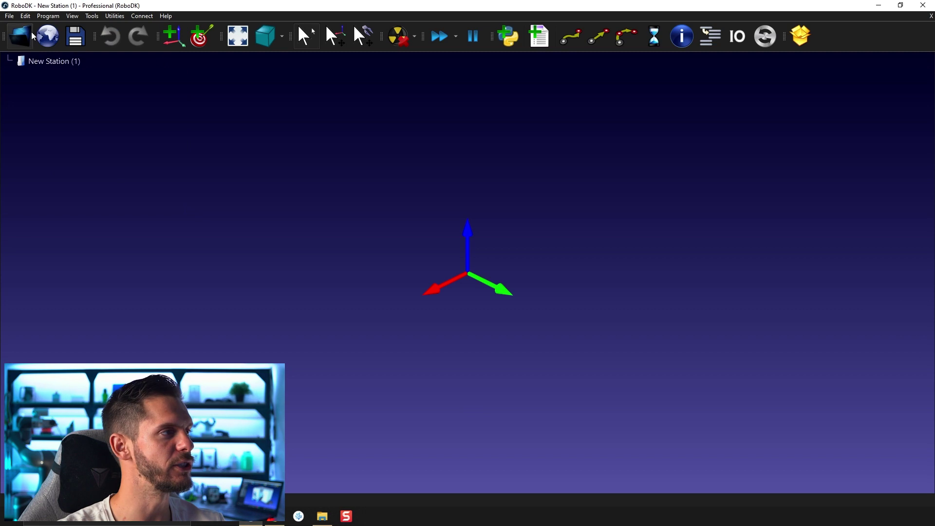
- Reopen 01A - Rectangle.rdk from the File menu's recent files
{"action": "left_click", "coordinate": [9, 15]}
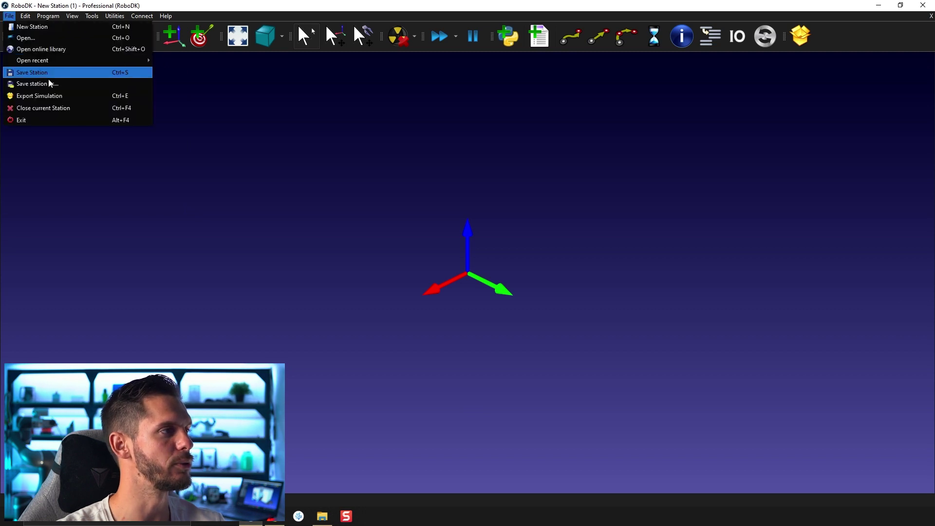
{"action": "mouse_move", "coordinate": [66, 60]}
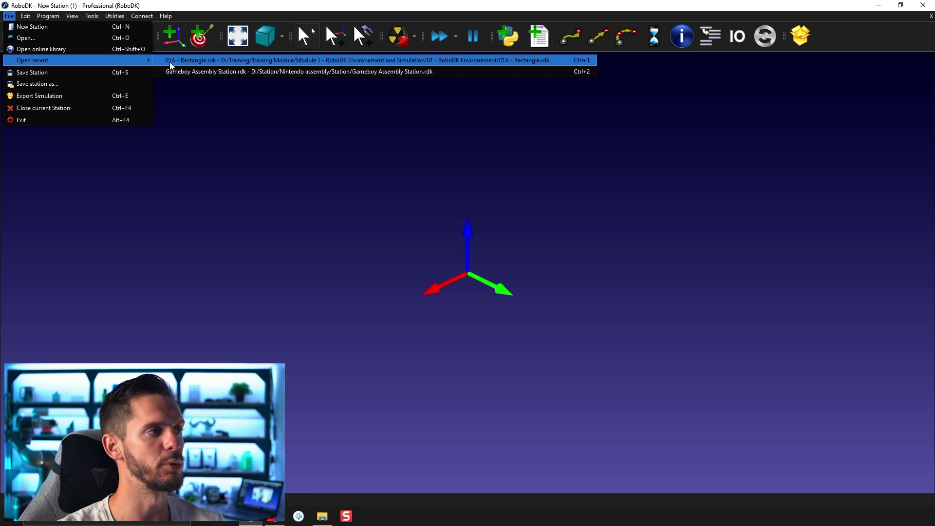
{"action": "left_click", "coordinate": [578, 61]}
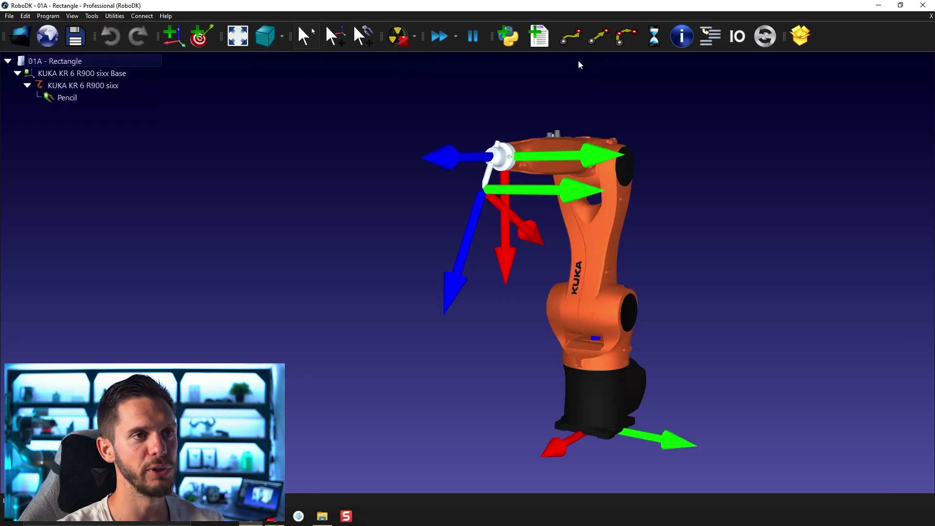
{"action": "mouse_move", "coordinate": [463, 215]}
{"action": "middle_mouse_down"}
{"action": "mouse_move", "coordinate": [398, 230]}
{"action": "mouse_move", "coordinate": [423, 240]}
{"action": "middle_mouse_up"}
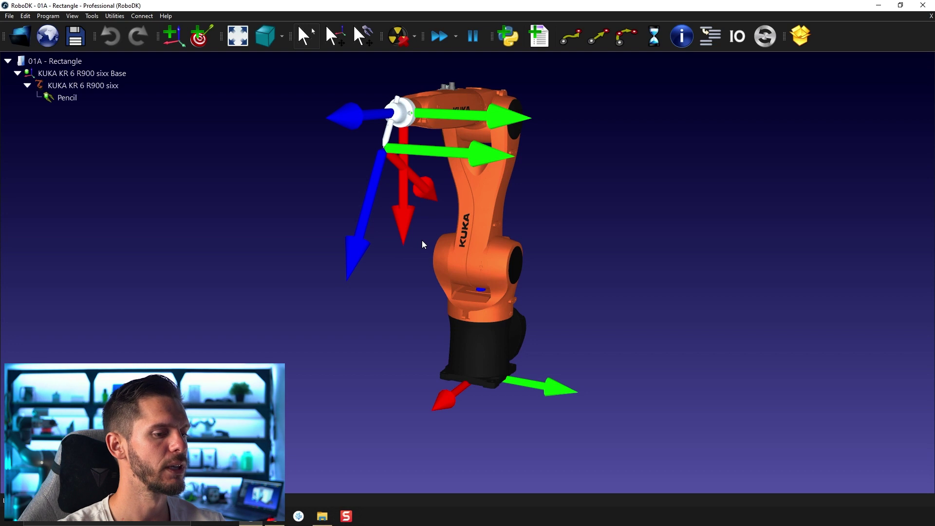
{"action": "middle_click_drag", "start_coordinate": [421, 241], "coordinate": [385, 253]}
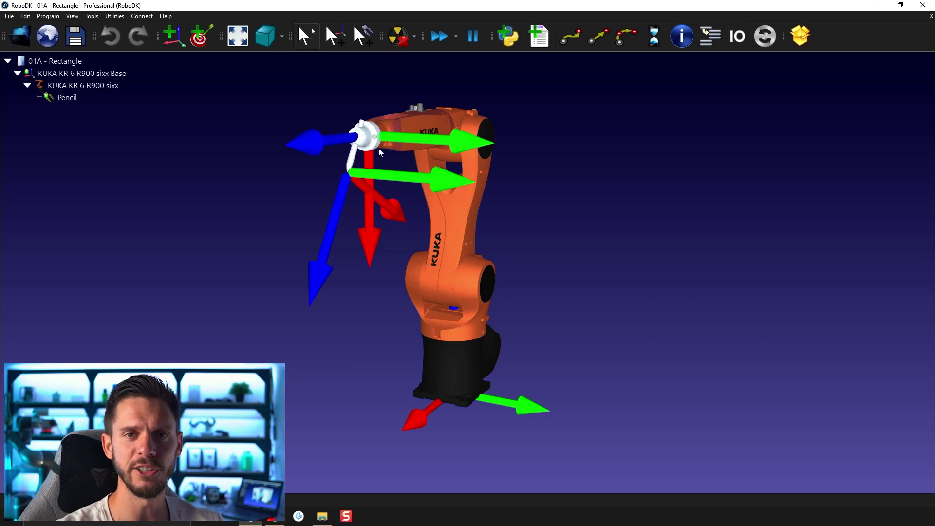
- Hide the robot flange's reference frame and the Pencil's tool frame
{"action": "right_click", "coordinate": [395, 129]}
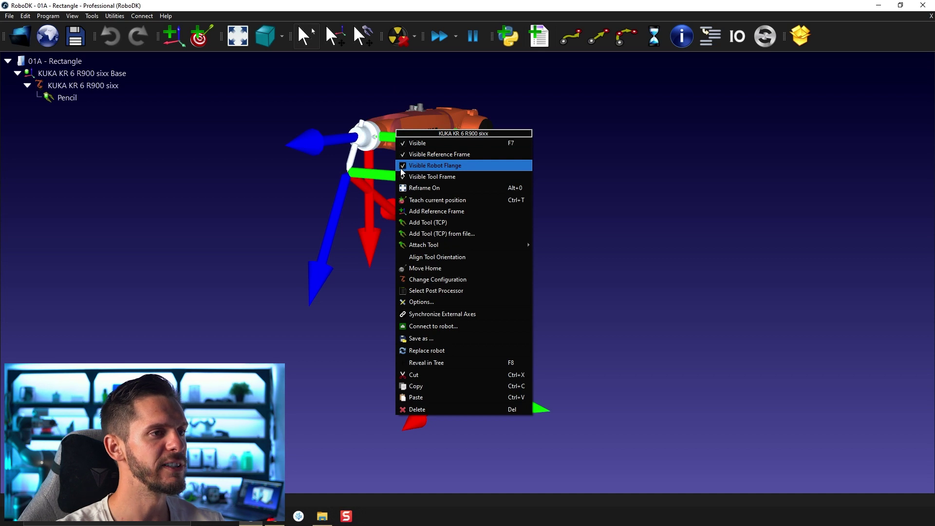
{"action": "left_click", "coordinate": [401, 166]}
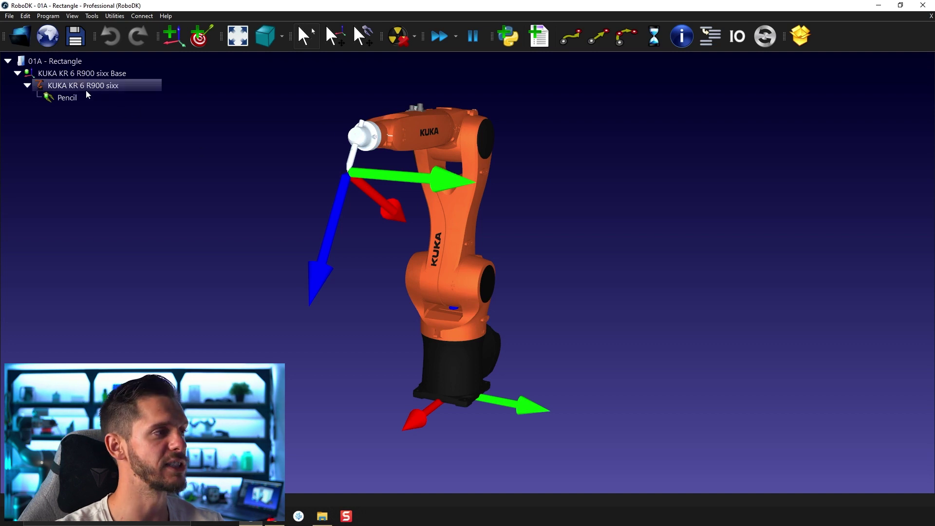
{"action": "right_click", "coordinate": [71, 97]}
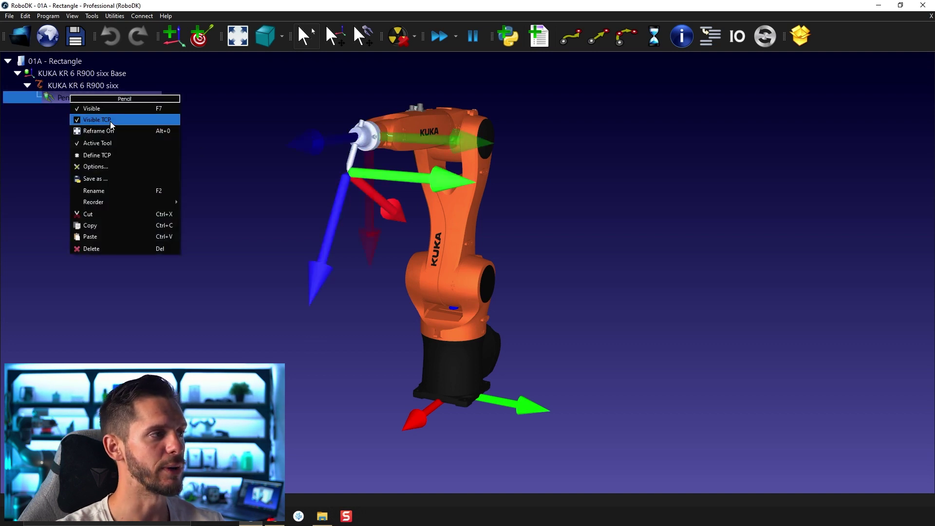
{"action": "left_click", "coordinate": [98, 122]}
{"action": "left_click", "coordinate": [312, 229]}
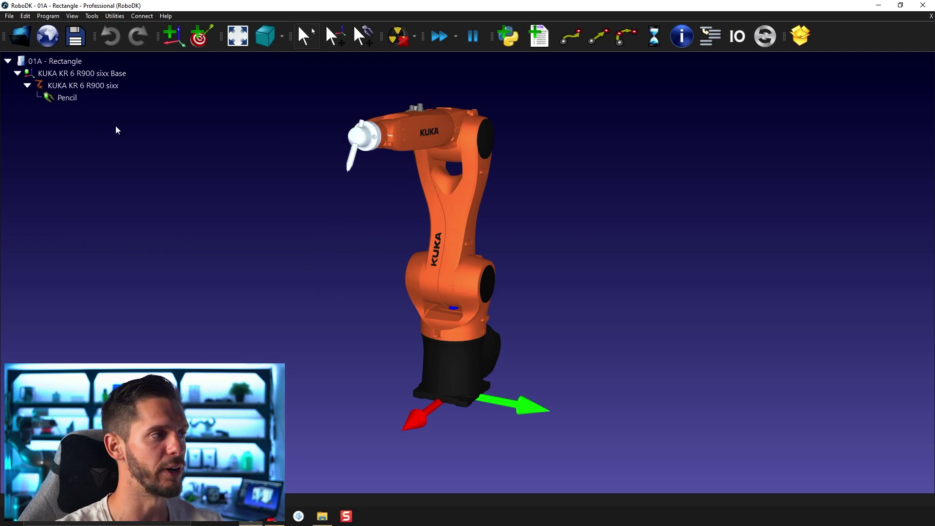
- Turn the Pencil tool's visibility off and back on, then show its tool frame again
{"action": "right_click", "coordinate": [76, 94]}
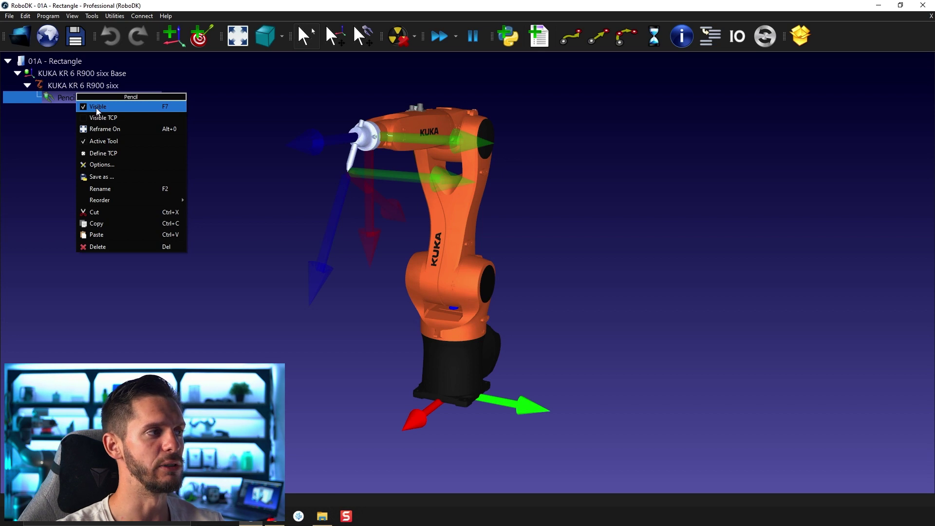
{"action": "left_click", "coordinate": [96, 107]}
{"action": "left_click", "coordinate": [296, 183]}
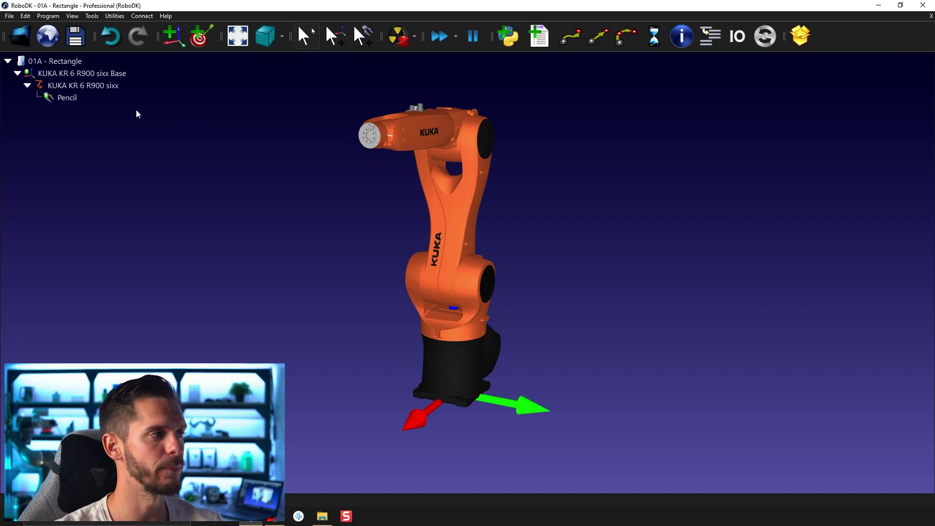
{"action": "right_click", "coordinate": [94, 102]}
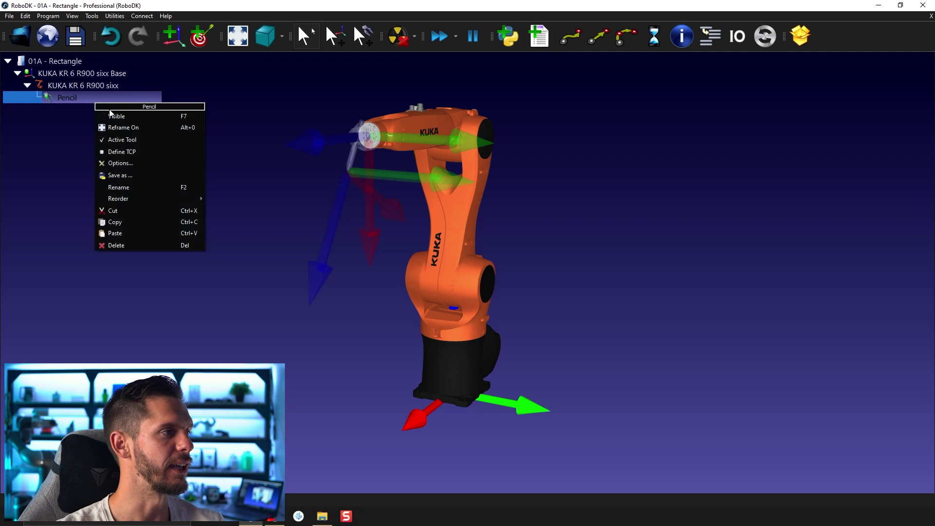
{"action": "left_click", "coordinate": [110, 116]}
{"action": "left_click", "coordinate": [194, 189]}
{"action": "left_click", "coordinate": [78, 99]}
{"action": "right_click", "coordinate": [78, 99]}
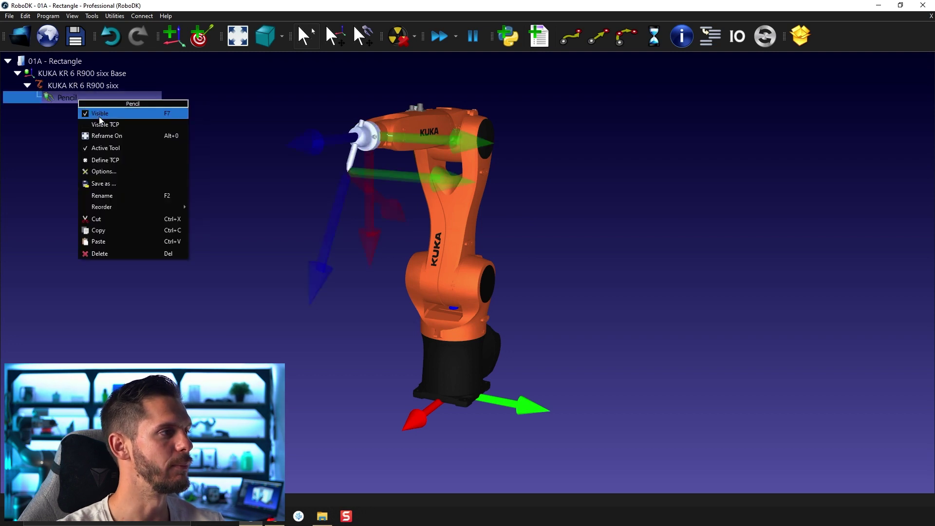
{"action": "left_click", "coordinate": [104, 124]}
{"action": "left_click", "coordinate": [179, 183]}
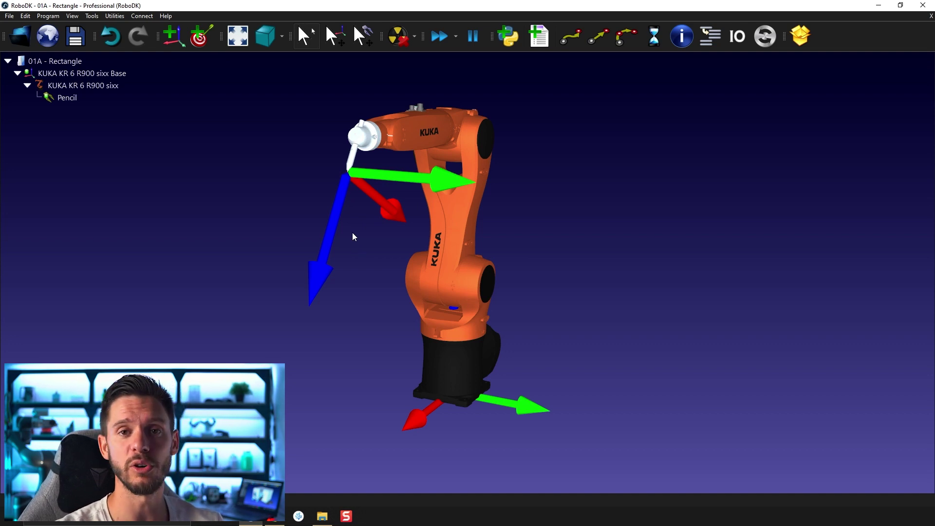
- Resize the reference-frame arrows with - and +, finishing at a small size
{"action": "key", "text": "minus"}
{"action": "key", "text": "minus"}
{"action": "key", "text": "minus"}
{"action": "key", "text": "minus"}
{"action": "key", "text": "minus"}
{"action": "key", "text": "minus"}
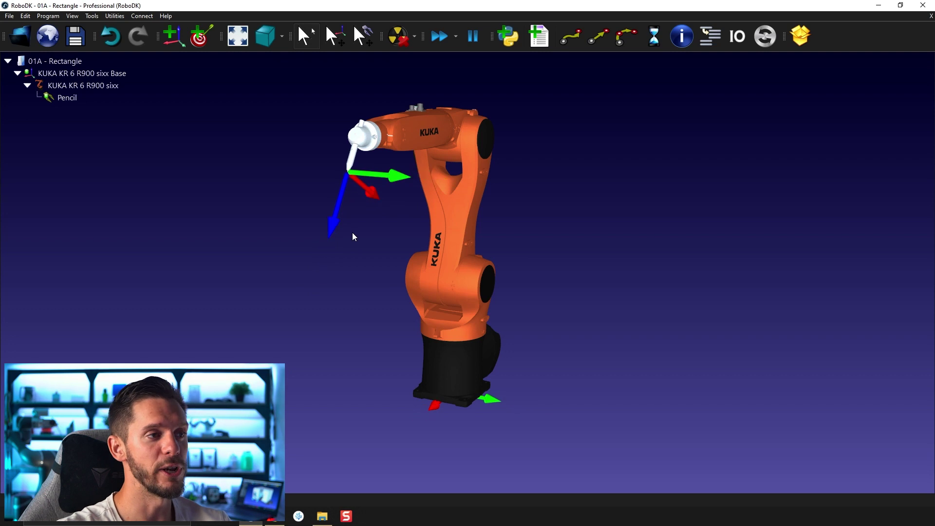
{"action": "key", "text": "minus"}
{"action": "key", "text": "minus"}
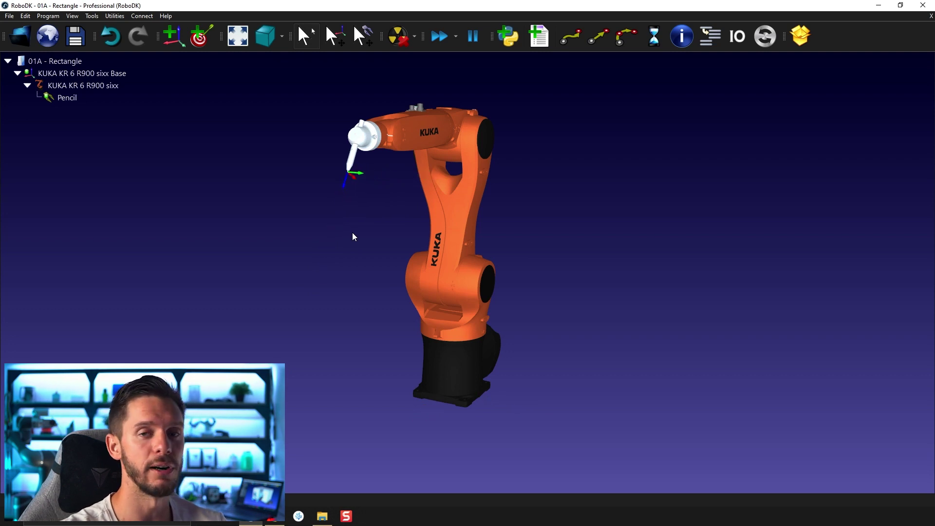
{"action": "key", "text": "plus"}
{"action": "key", "text": "plus"}
{"action": "key", "text": "plus"}
{"action": "key", "text": "plus"}
{"action": "key", "text": "plus"}
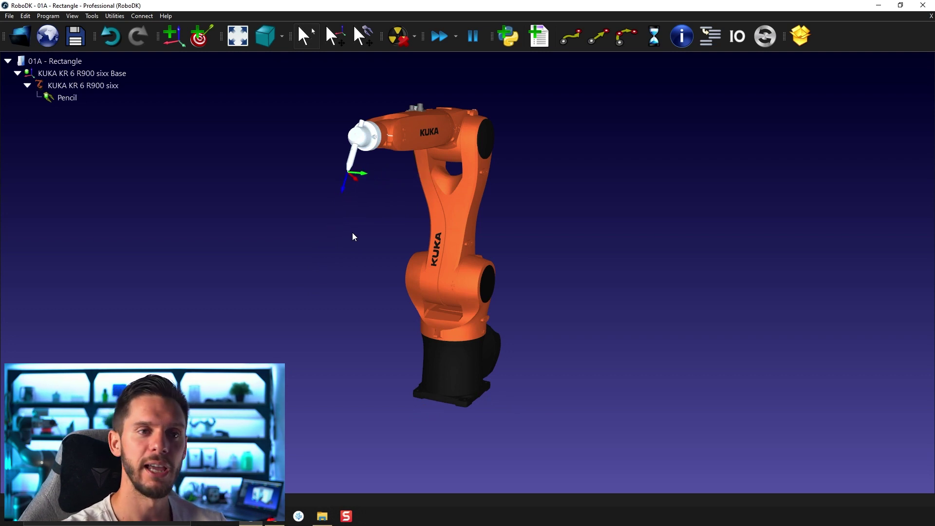
{"action": "key", "text": "plus"}
{"action": "key", "text": "plus"}
{"action": "key", "text": "plus"}
{"action": "key", "text": "plus"}
{"action": "key", "text": "plus"}
{"action": "key", "text": "plus"}
{"action": "key", "text": "plus"}
{"action": "key", "text": "plus"}
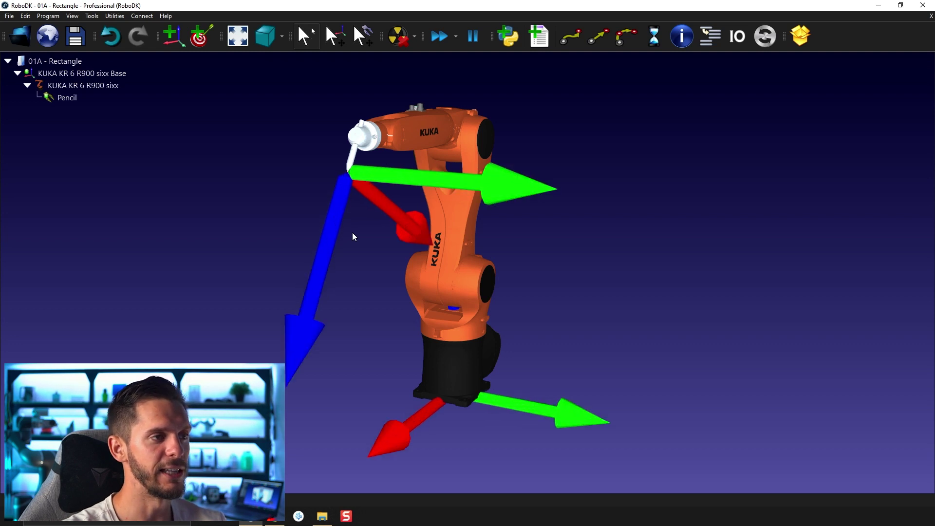
{"action": "key", "text": "minus"}
{"action": "key", "text": "minus"}
{"action": "key", "text": "minus"}
{"action": "key", "text": "minus"}
{"action": "key", "text": "minus"}
{"action": "key", "text": "minus"}
{"action": "key", "text": "minus"}
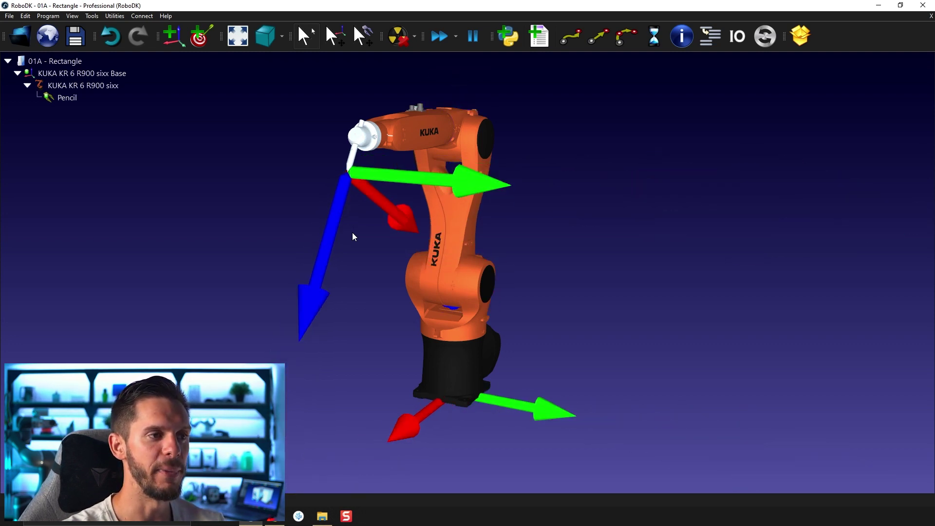